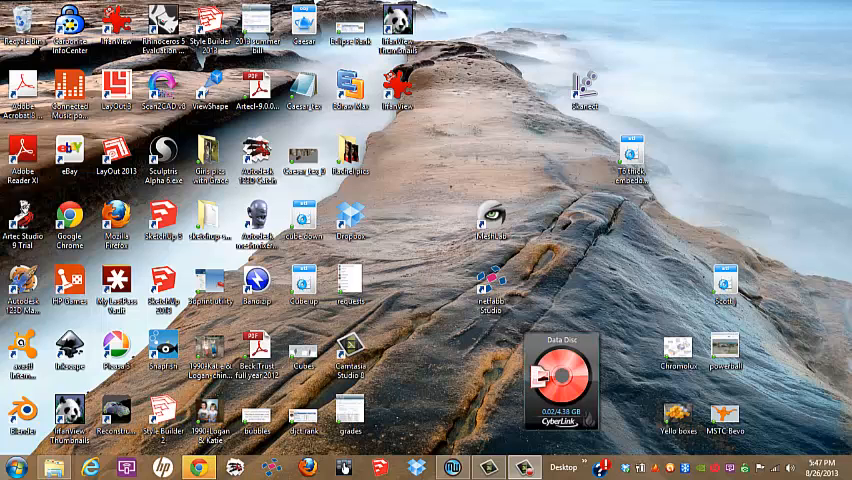
# Launch Picasa 3 from the Start menu so the library opens on Downloads
pyautogui.click(16, 468)
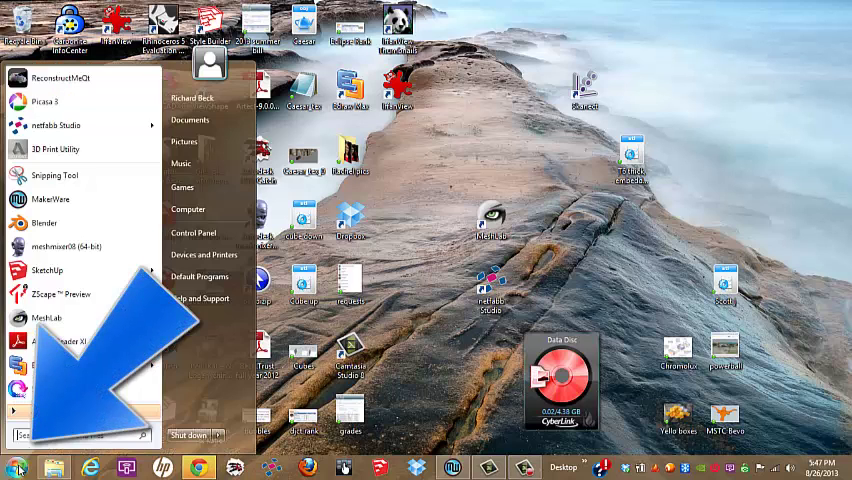
pyautogui.click(50, 105)
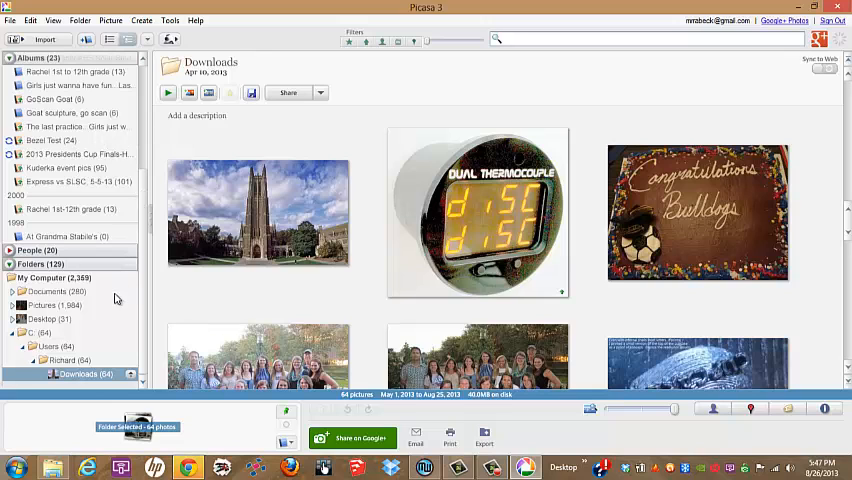
# Open the Downloads folder's properties by mistake and cancel without changes
pyautogui.doubleClick(88, 376)
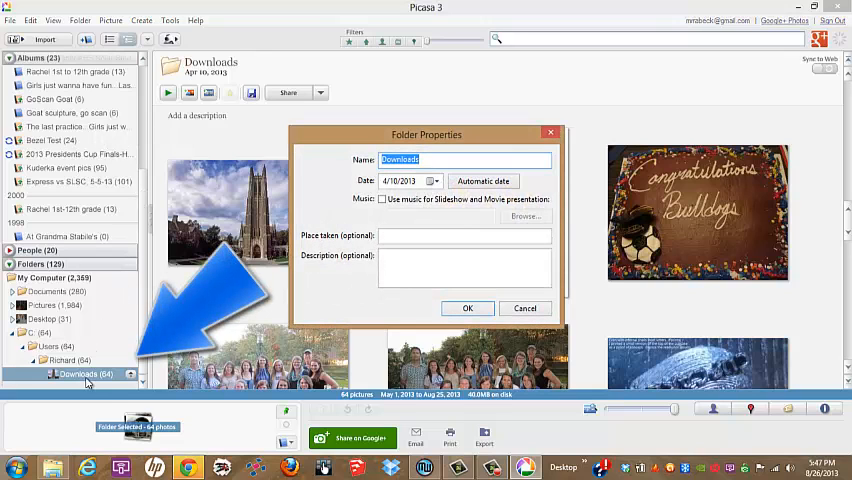
pyautogui.click(524, 307)
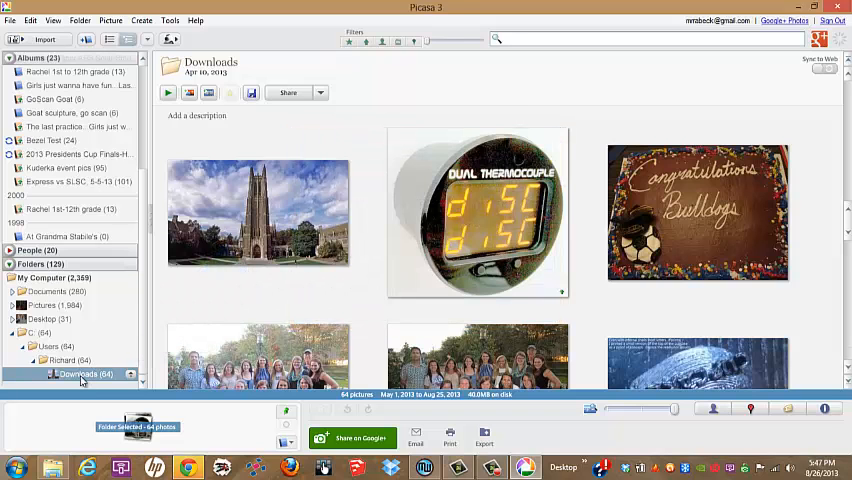
pyautogui.scroll(-5, 352, 157)
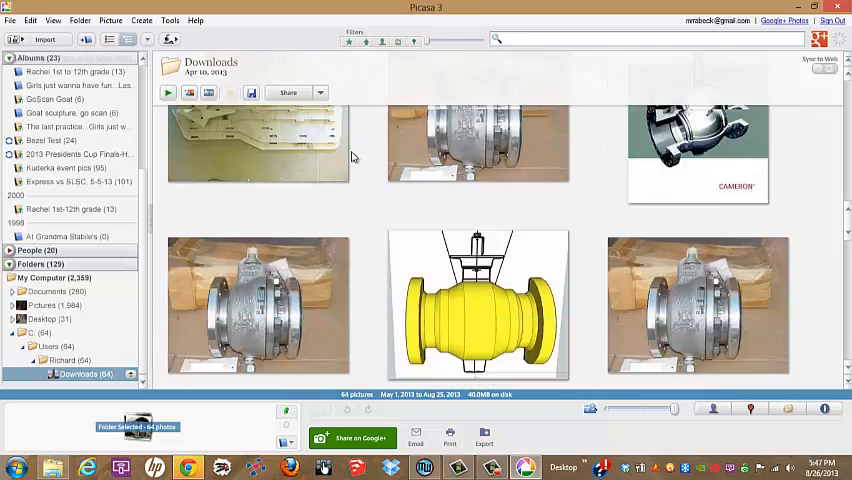
pyautogui.scroll(-3, 352, 157)
pyautogui.scroll(-3, 352, 157)
pyautogui.scroll(-3, 352, 157)
pyautogui.scroll(-3, 352, 157)
pyautogui.scroll(-3, 352, 157)
pyautogui.scroll(-3, 352, 157)
pyautogui.scroll(-3, 352, 157)
pyautogui.scroll(-3, 352, 157)
pyautogui.scroll(-3, 352, 157)
pyautogui.scroll(-3, 352, 157)
pyautogui.scroll(-3, 352, 157)
pyautogui.scroll(-3, 352, 157)
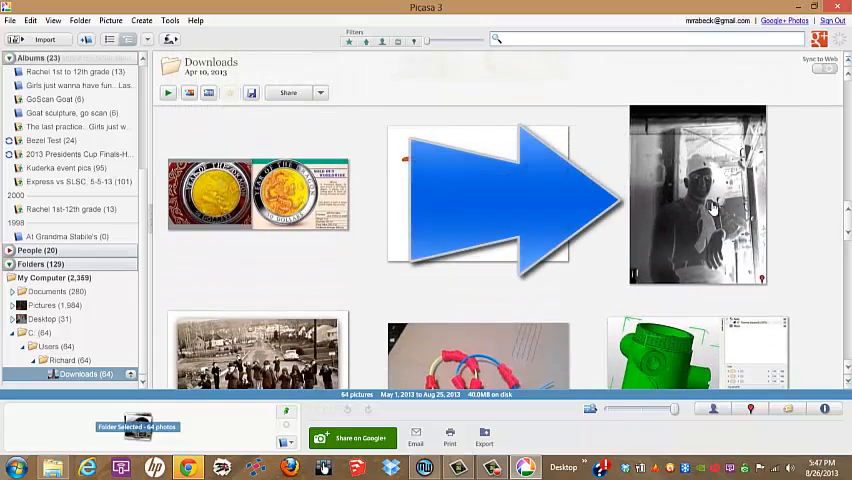
# Open the scanned negative for editing and apply Invert Colors to make it a positive
pyautogui.doubleClick(712, 208)
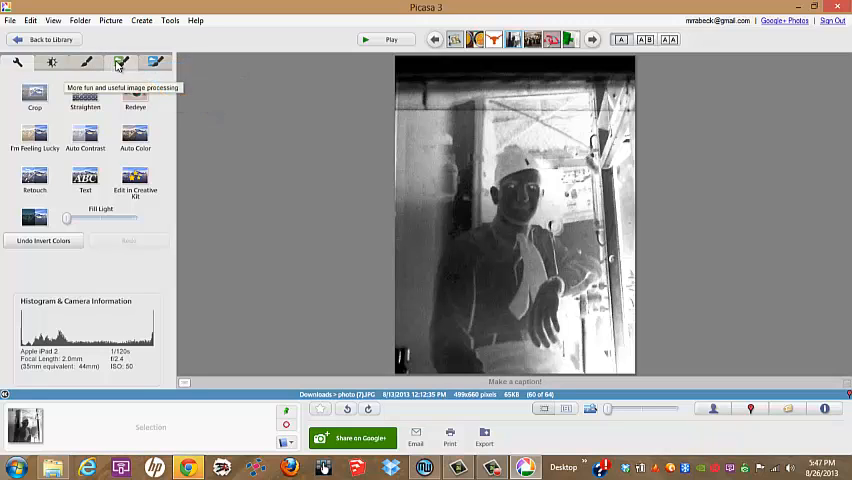
pyautogui.click(119, 63)
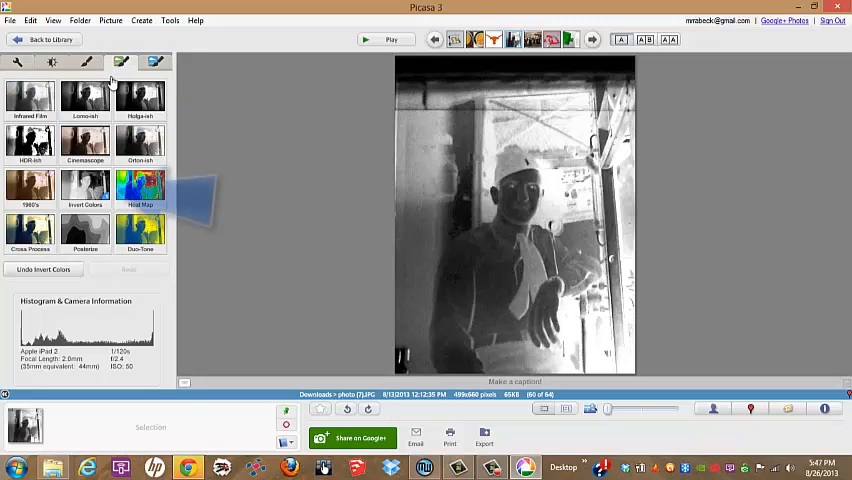
pyautogui.click(84, 186)
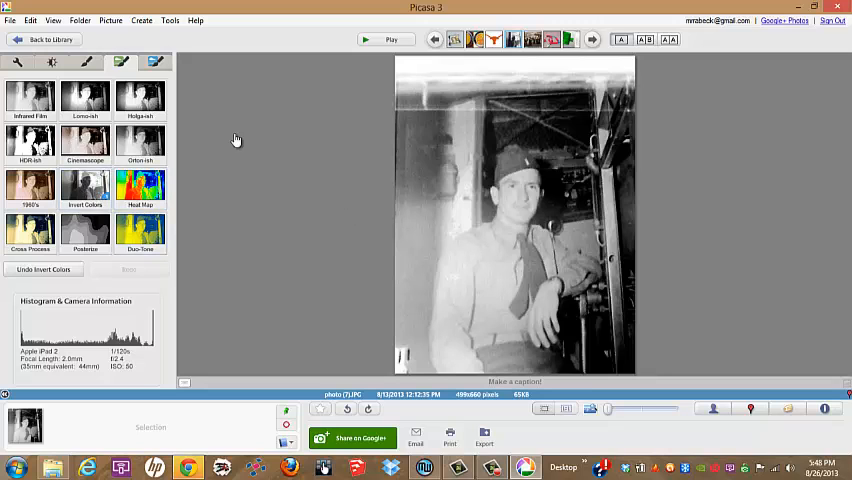
# Save a copy of the inverted photo as 'Dad Positive' in Downloads
pyautogui.click(9, 20)
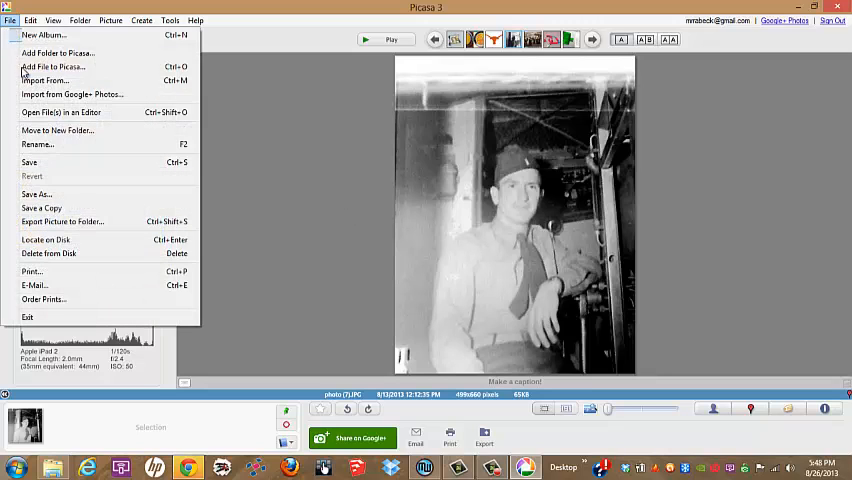
pyautogui.click(42, 208)
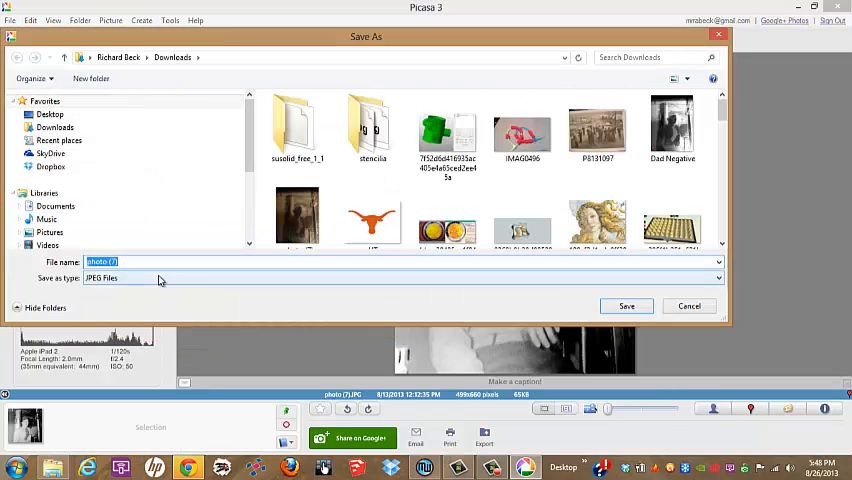
pyautogui.write('Dad Positive')
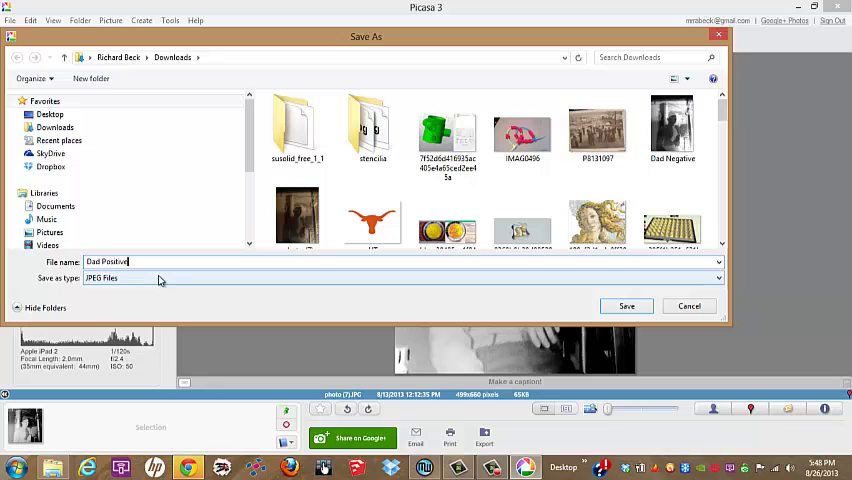
pyautogui.press('Return')
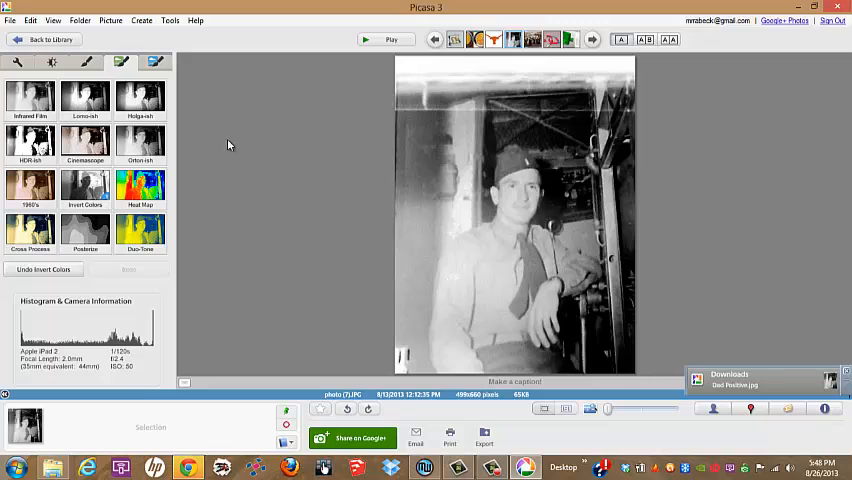
# Try I'm Feeling Lucky, undo it, then apply Auto Contrast from Basic Fixes
pyautogui.click(18, 63)
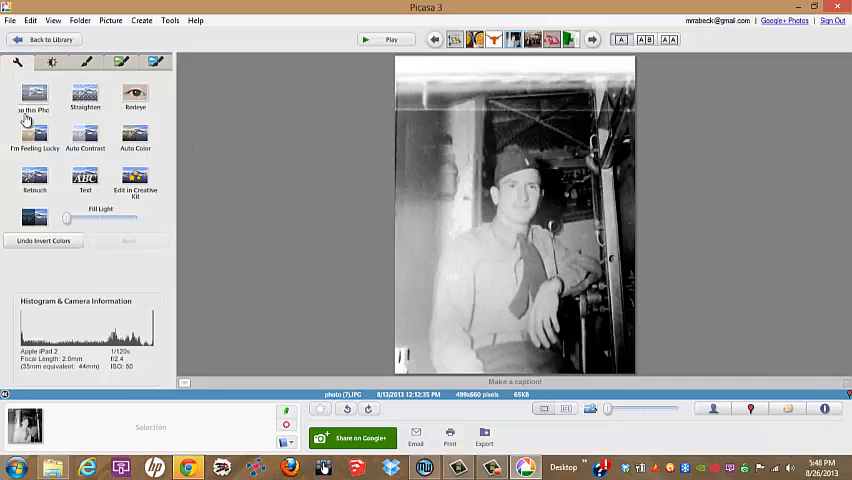
pyautogui.click(36, 134)
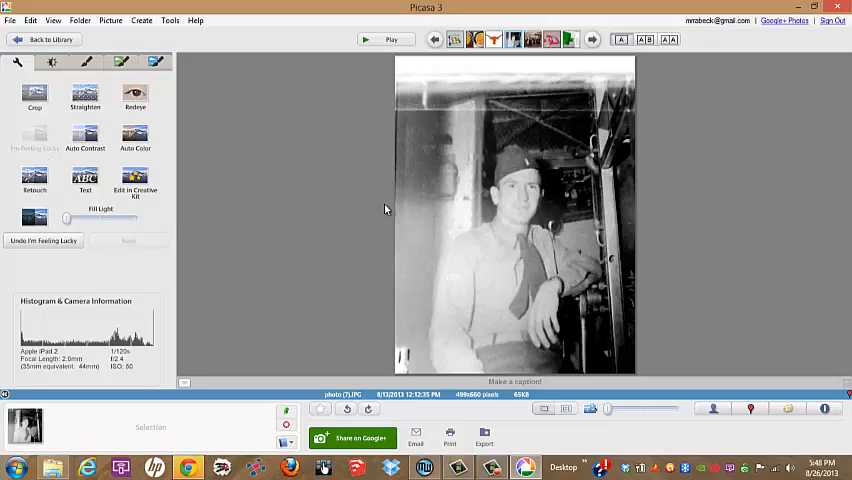
pyautogui.click(47, 240)
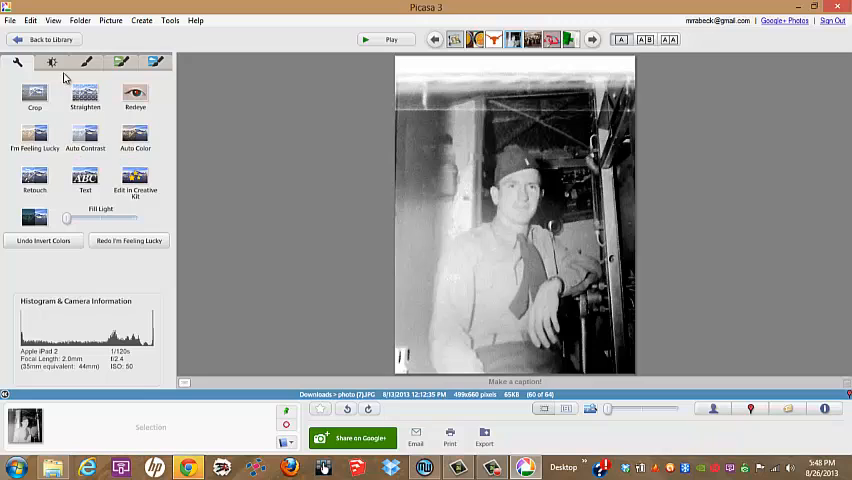
pyautogui.click(90, 137)
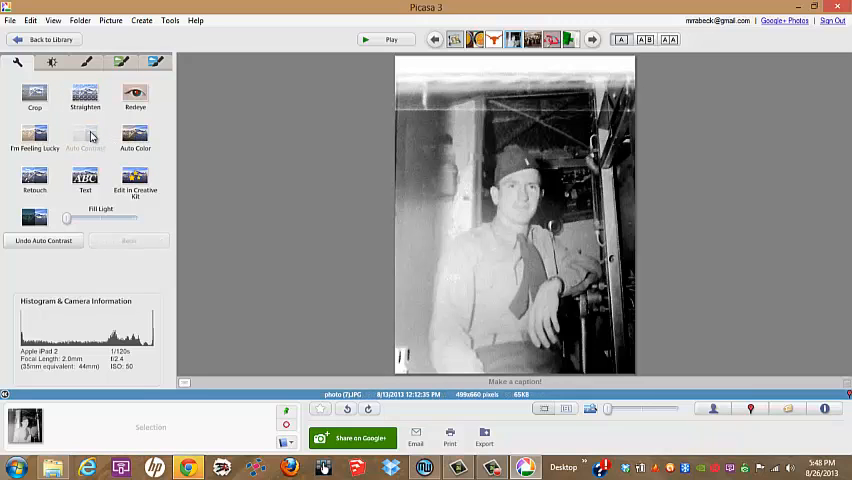
# Undo Auto Contrast, then tune shadows, highlights and fill light slightly upward
pyautogui.click(30, 243)
pyautogui.click(52, 62)
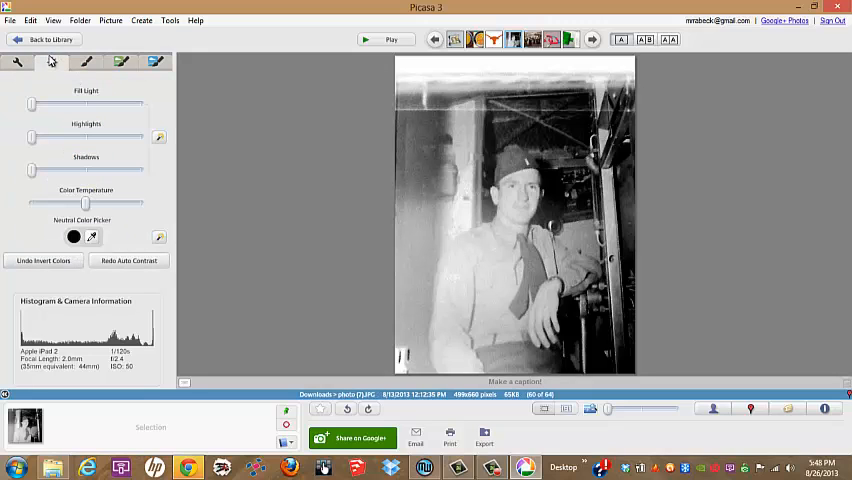
pyautogui.moveTo(33, 175); pyautogui.dragTo(65, 172)
pyautogui.moveTo(33, 137); pyautogui.dragTo(57, 137)
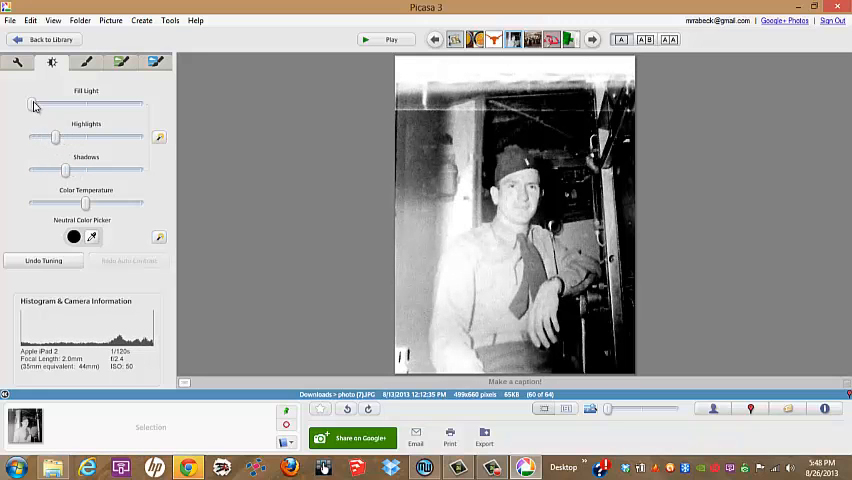
pyautogui.moveTo(32, 105); pyautogui.dragTo(49, 107)
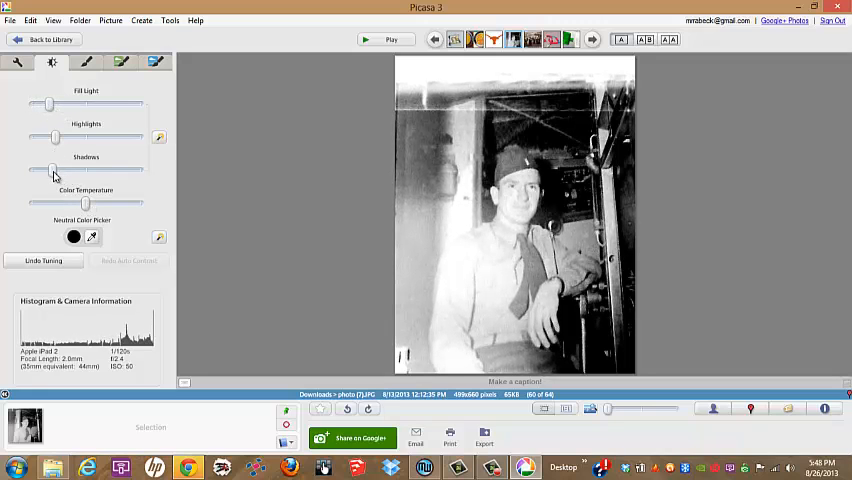
pyautogui.moveTo(65, 170); pyautogui.dragTo(69, 174)
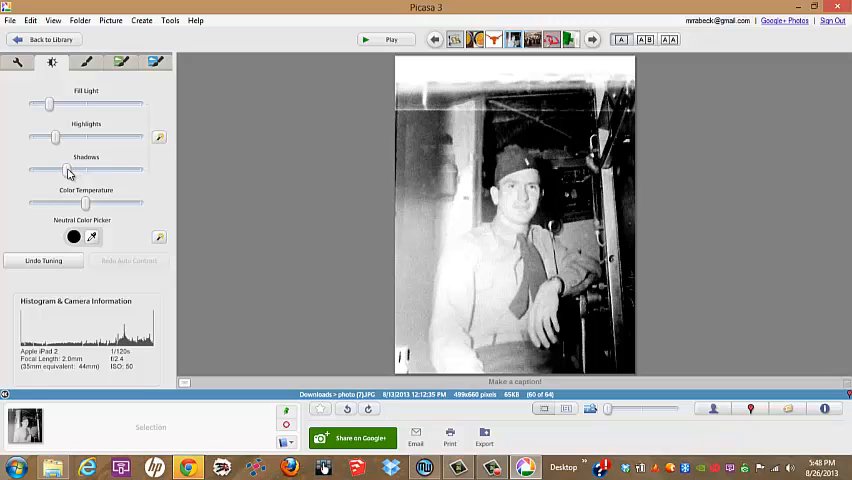
# Caption the photo 'Dad as Pilot trainee'
pyautogui.click(511, 381)
pyautogui.write('Dad as P')
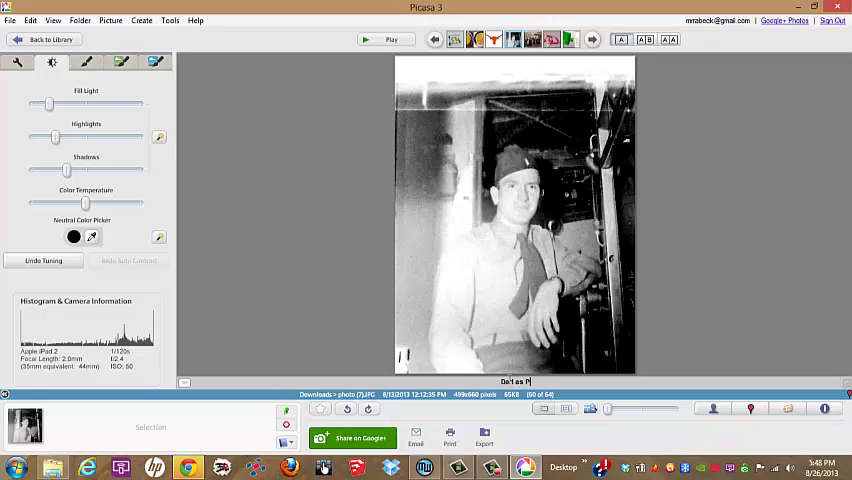
pyautogui.write('ilot trainee')
pyautogui.press('Return')
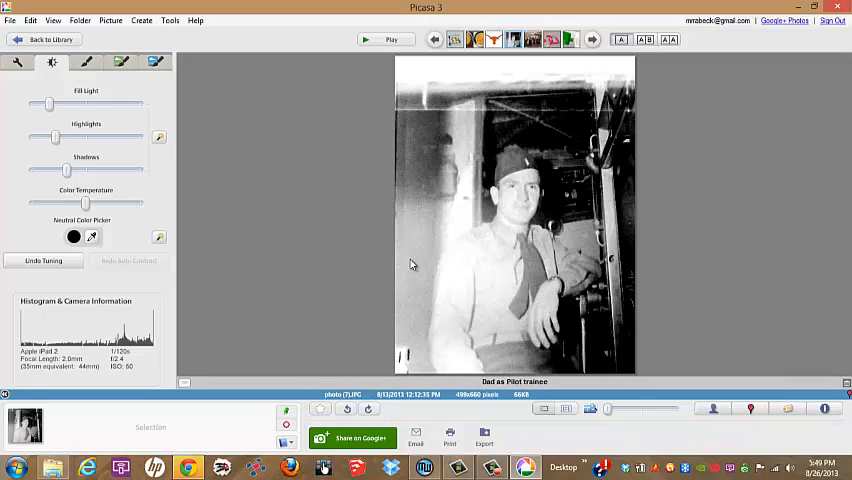
# Save the edited photo to disk, return to the library and reopen it for editing
pyautogui.click(9, 20)
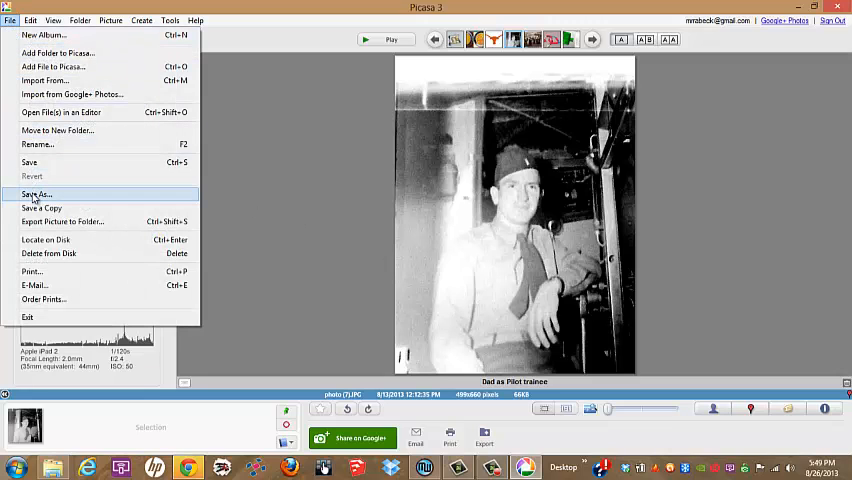
pyautogui.click(30, 162)
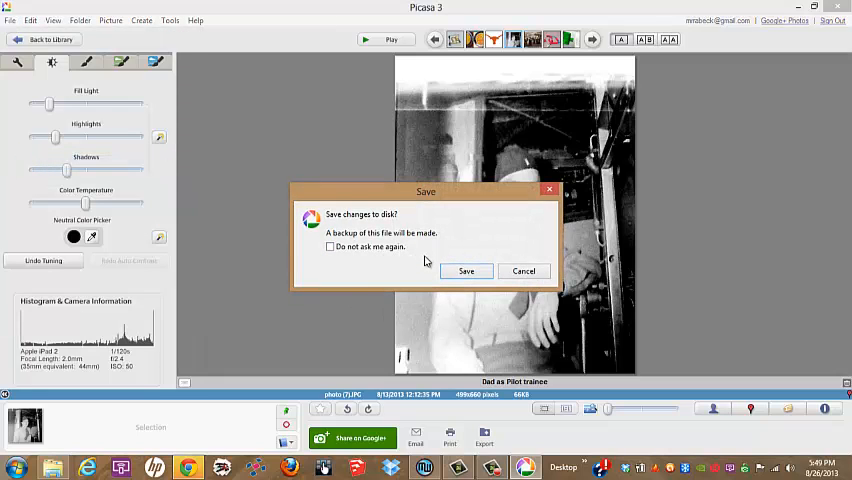
pyautogui.click(463, 272)
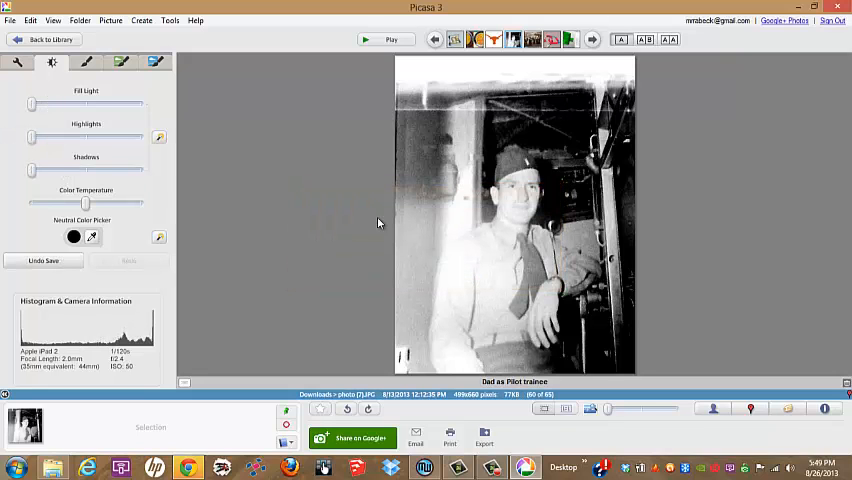
pyautogui.click(22, 38)
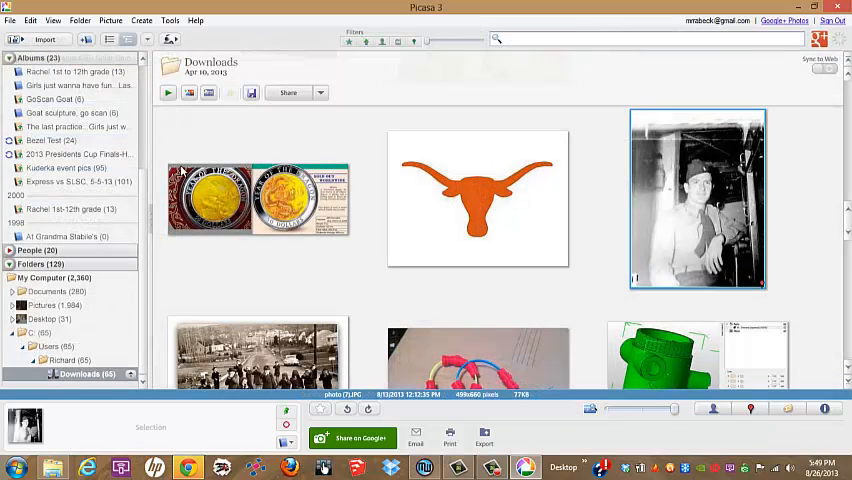
pyautogui.scroll(5, 600, 285)
pyautogui.scroll(-6, 598, 286)
pyautogui.scroll(2, 600, 287)
pyautogui.scroll(3, 600, 287)
pyautogui.doubleClick(688, 285)
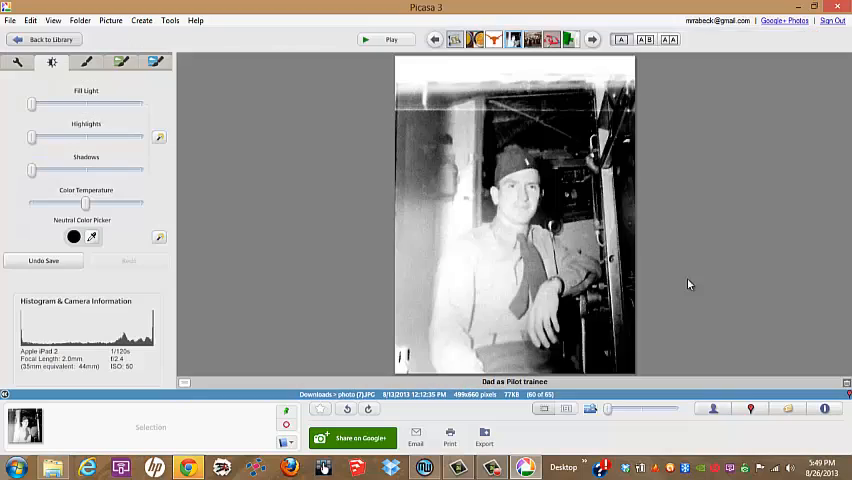
# Draft a Gmail message with the photo attached, recipient, test subject and negatives note
pyautogui.click(417, 442)
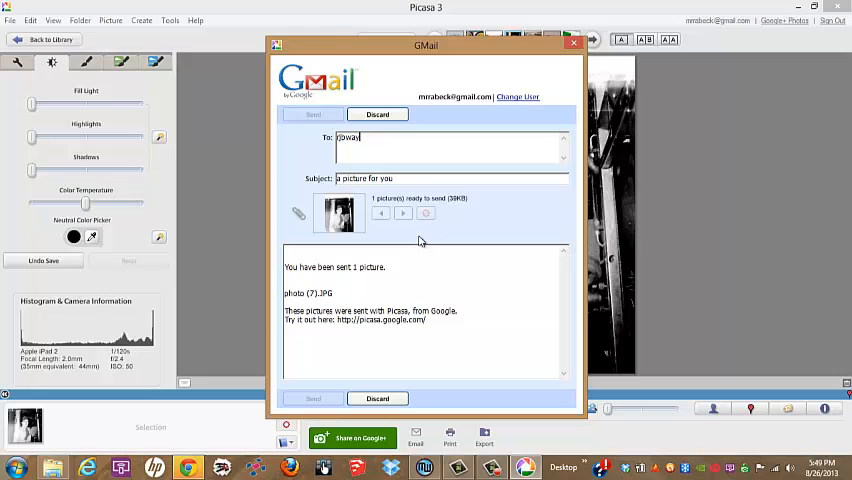
pyautogui.write('ne')
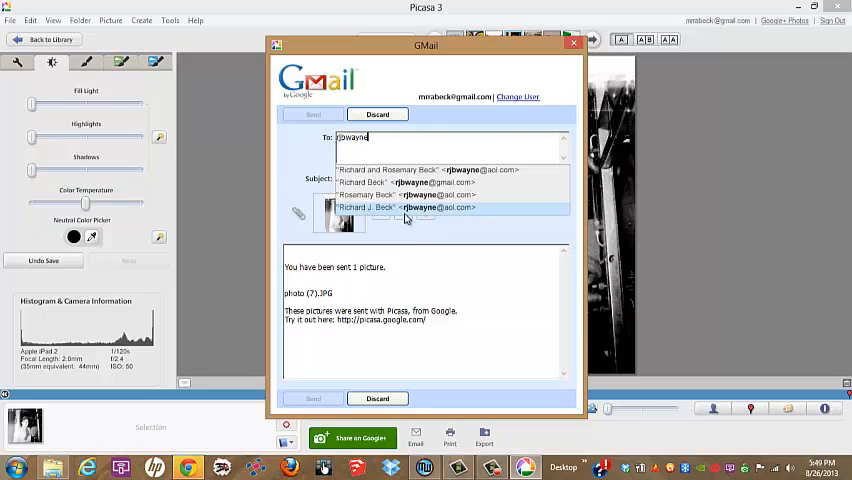
pyautogui.click(445, 173)
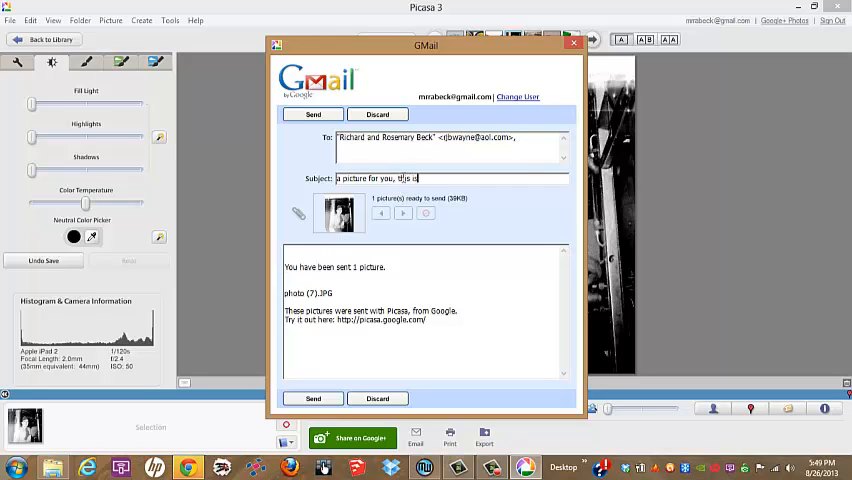
pyautogui.write('a test.')
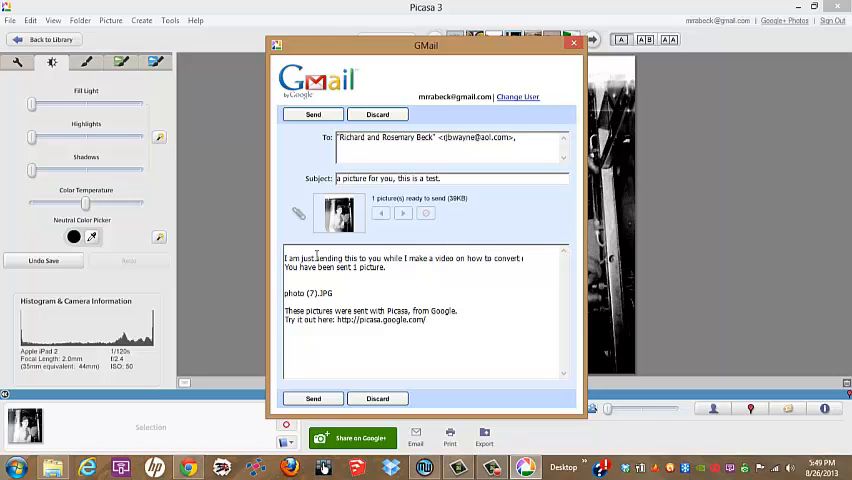
pyautogui.write('s to positives.')
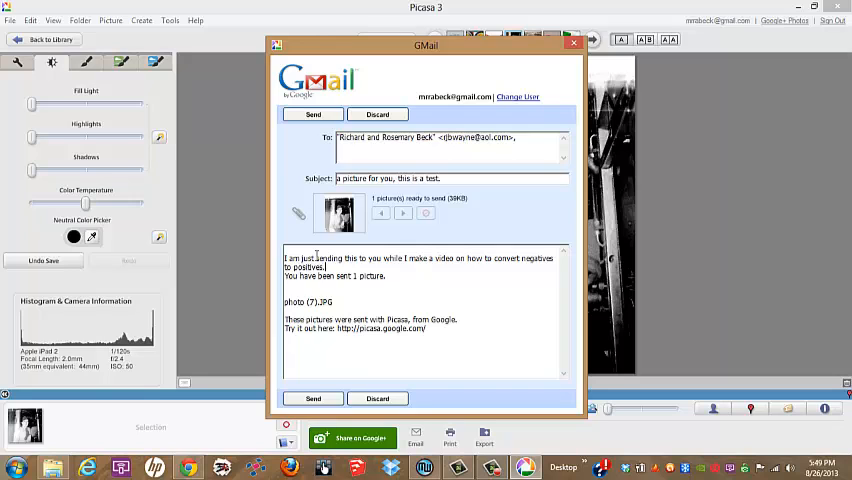
pyautogui.press('Return')
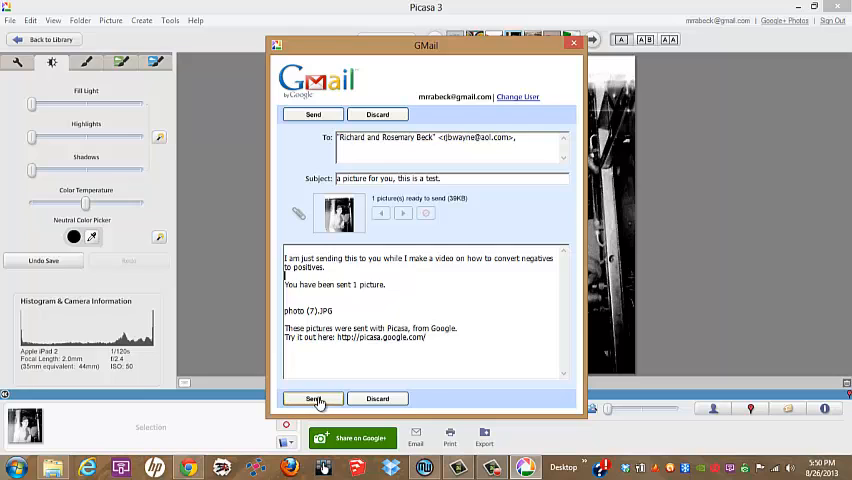
# Discard the unsent email draft and return to the photo library
pyautogui.click(377, 399)
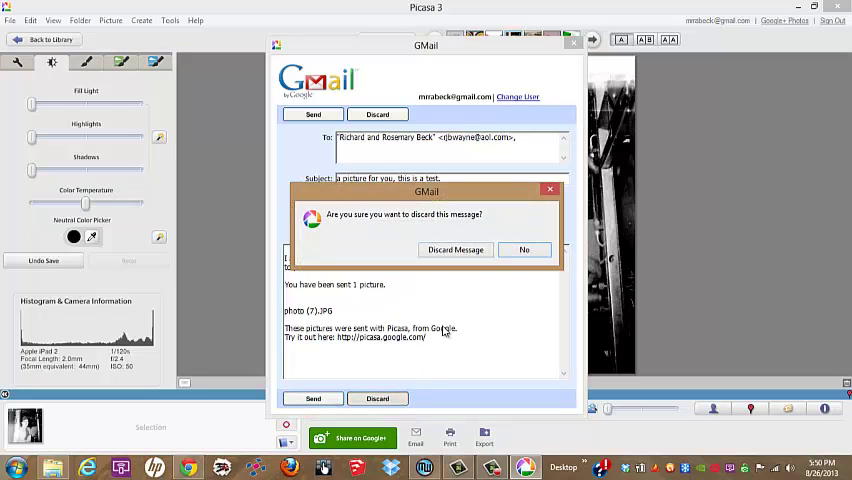
pyautogui.click(462, 251)
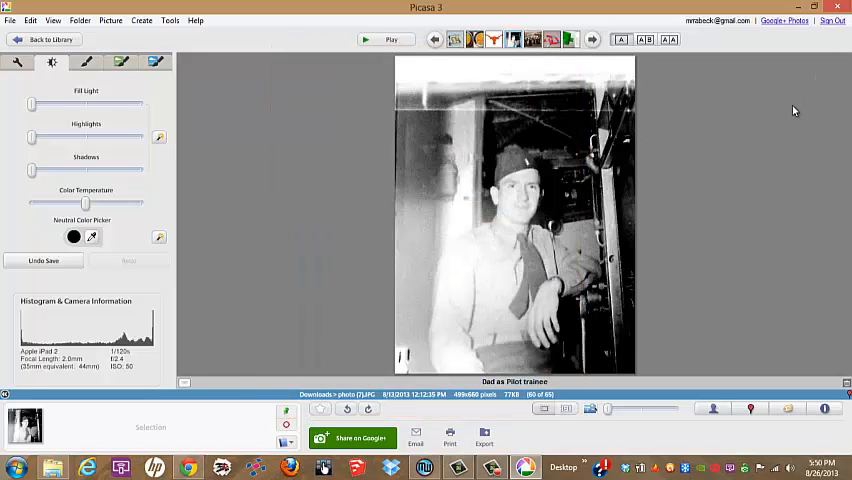
pyautogui.click(838, 8)
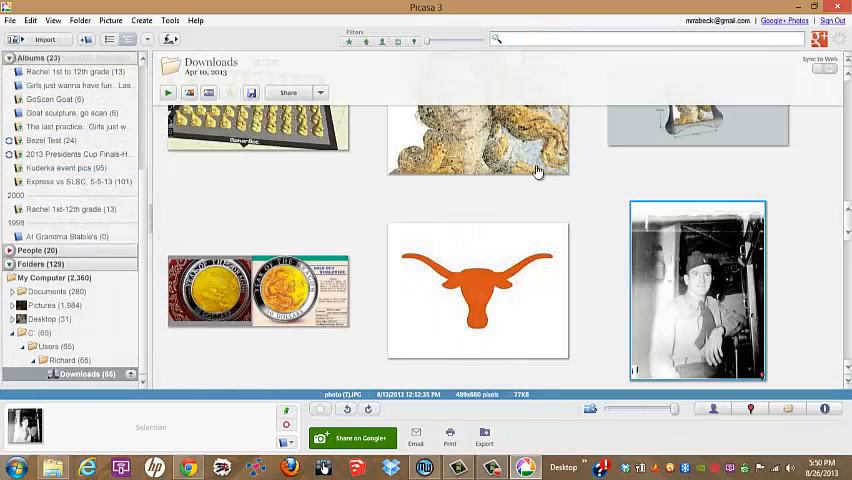